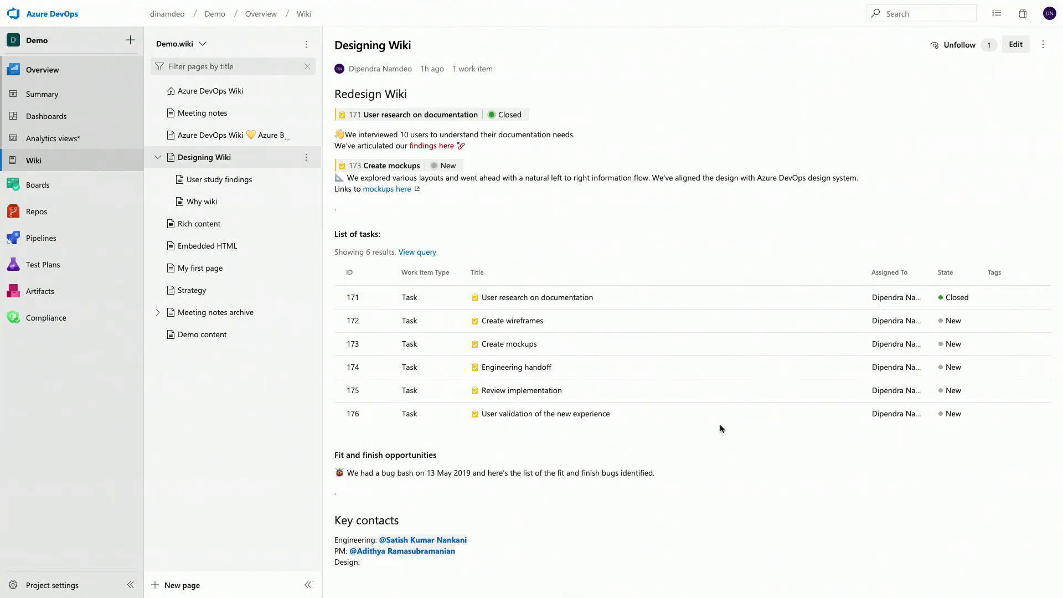
# Step: Edit the Designing Wiki page and replace the stray dot above "List of tasks" with a link to task 175, Review implementation
pyautogui.click(1017, 45)
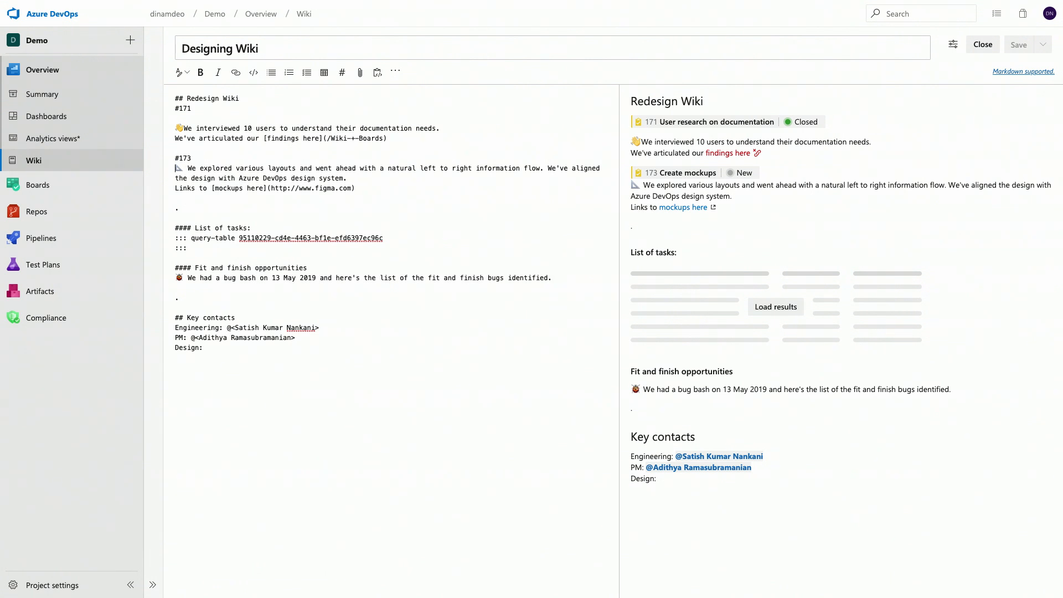
pyautogui.hotkey('shift', 'Right')
pyautogui.press('Delete')
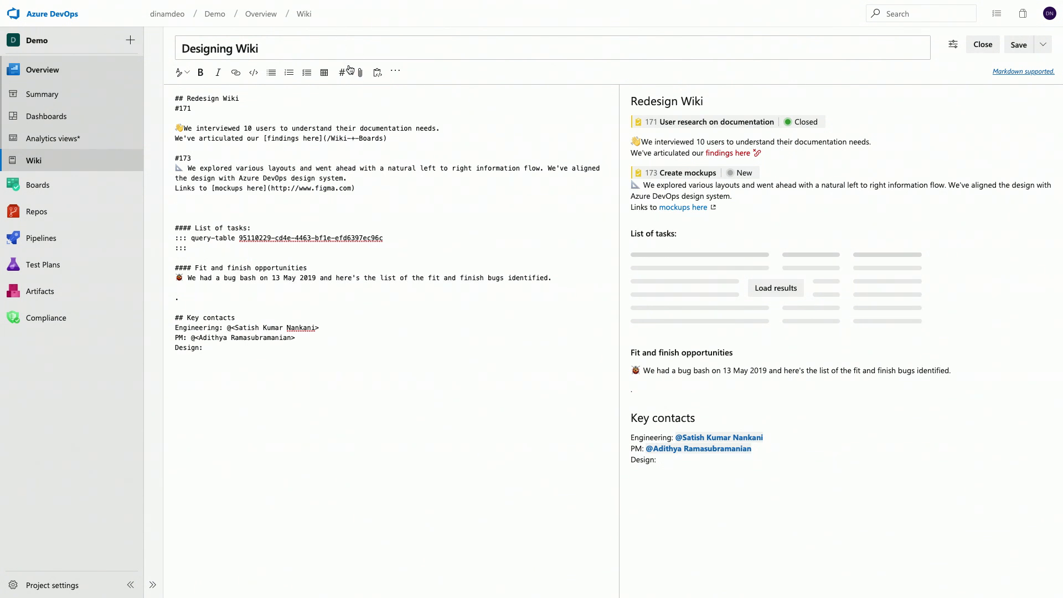
pyautogui.click(342, 73)
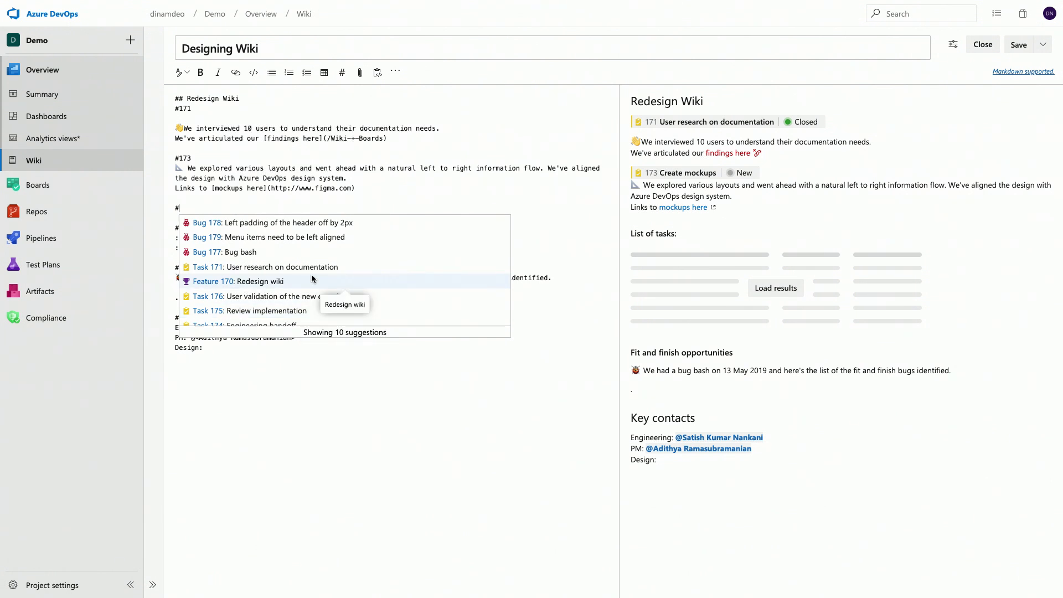
pyautogui.write('rev')
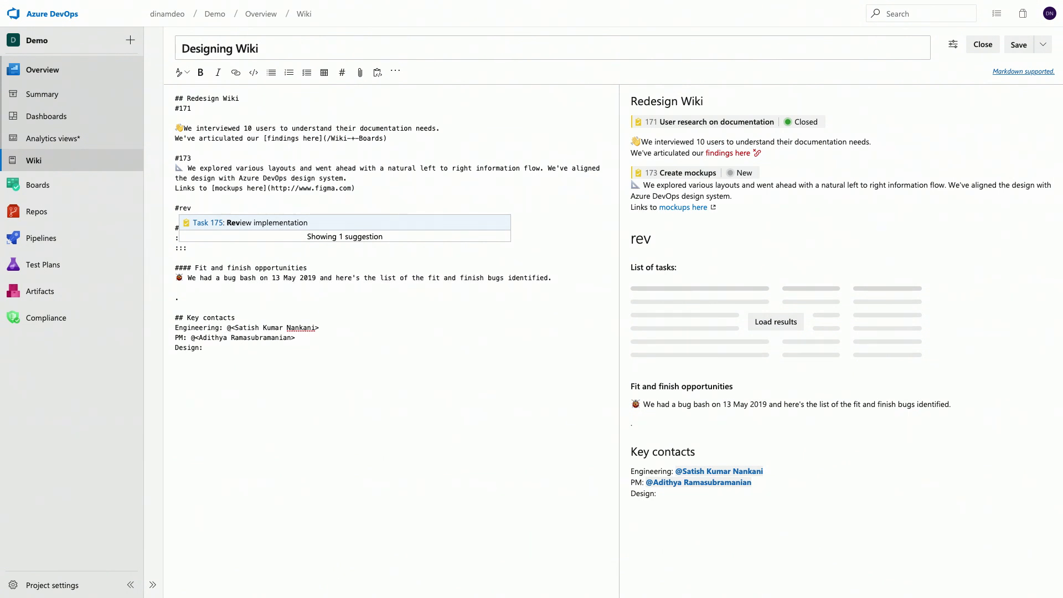
pyautogui.press('Return')
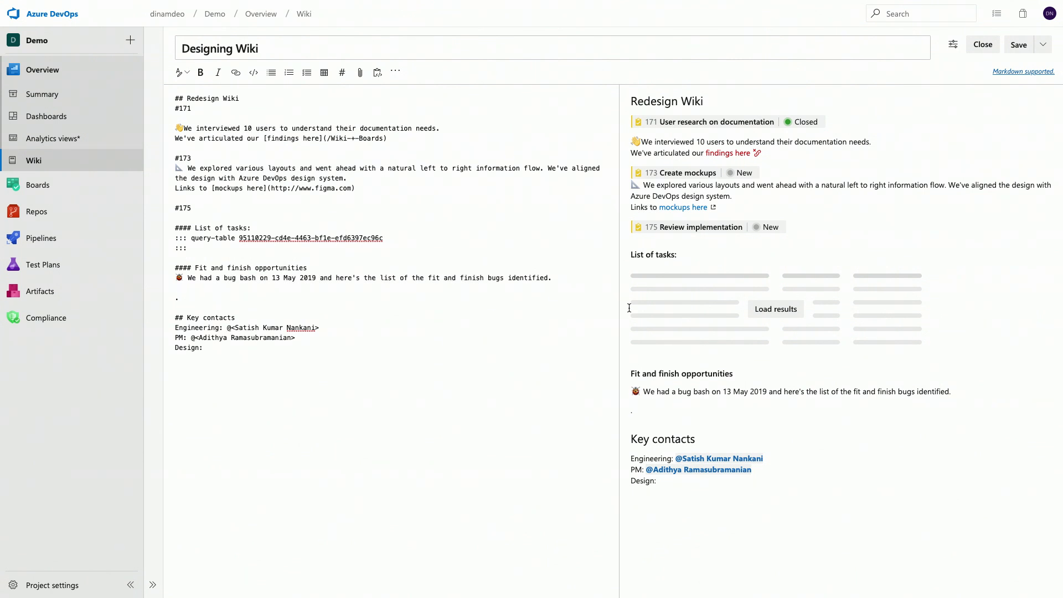
# Step: Preview the task query results, and insert the shared "Fit and finish bugs" query results under the bug bash sentence
pyautogui.click(777, 311)
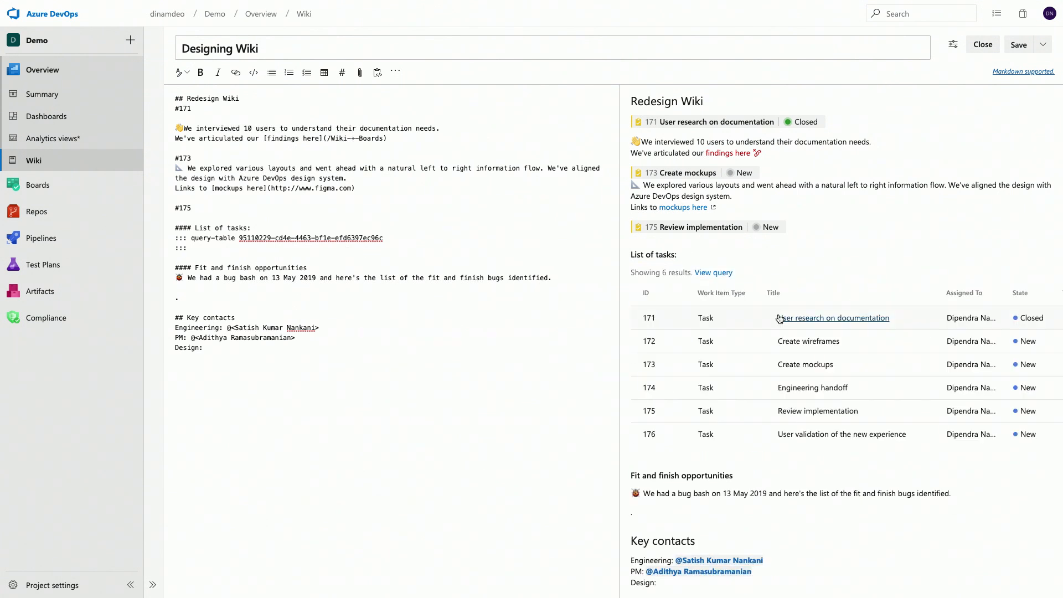
pyautogui.scroll(-1, 779, 319)
pyautogui.click(204, 289)
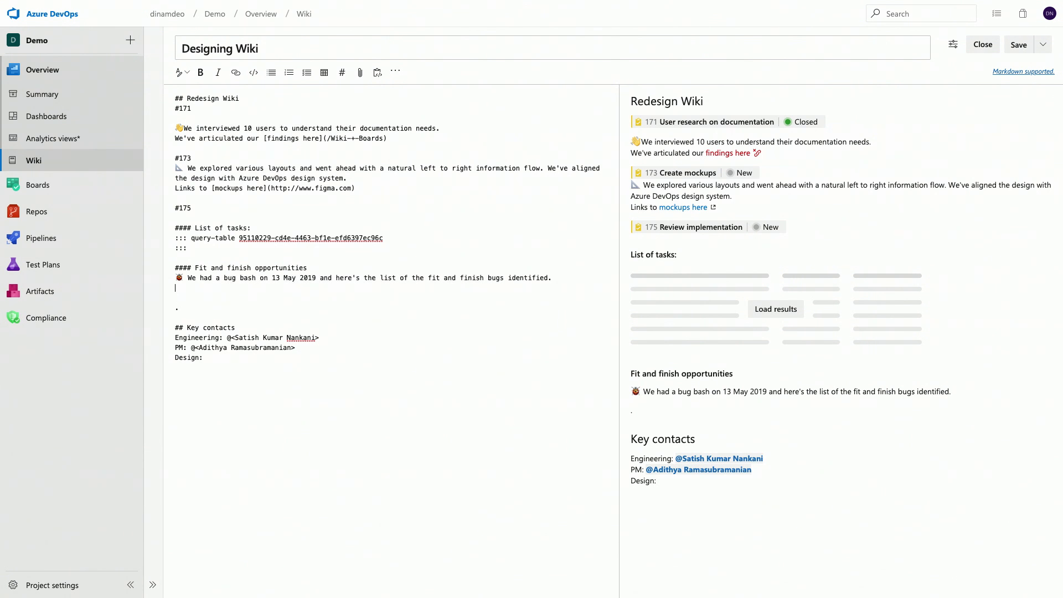
pyautogui.click(393, 73)
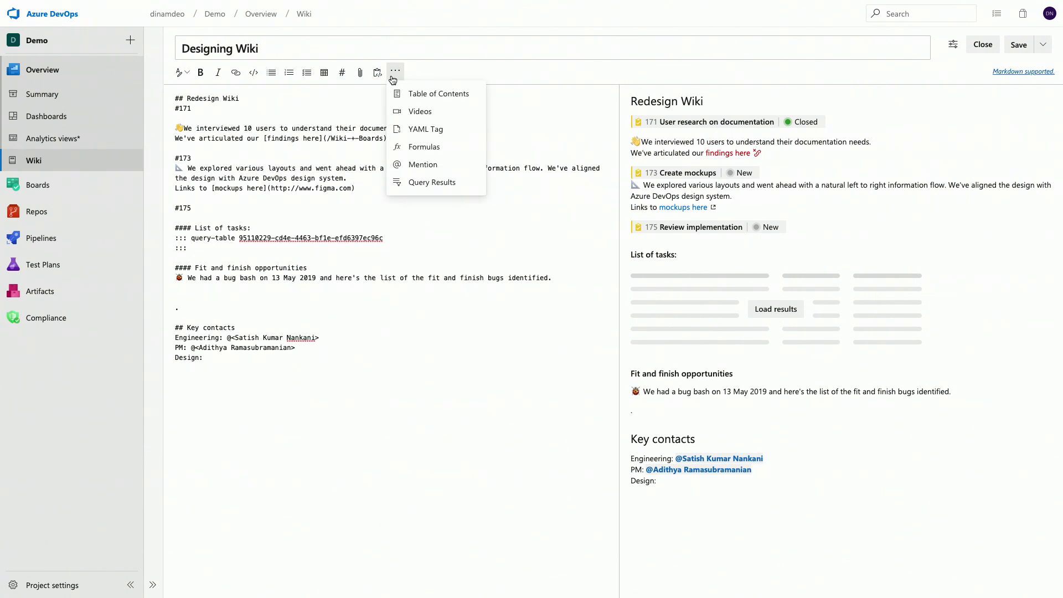
pyautogui.click(427, 181)
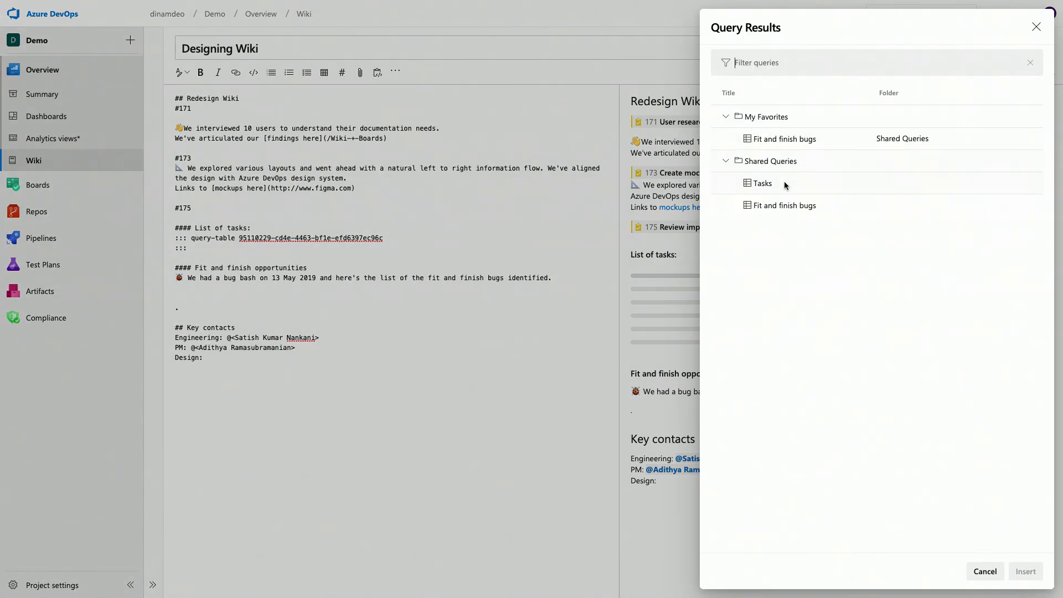
pyautogui.click(774, 205)
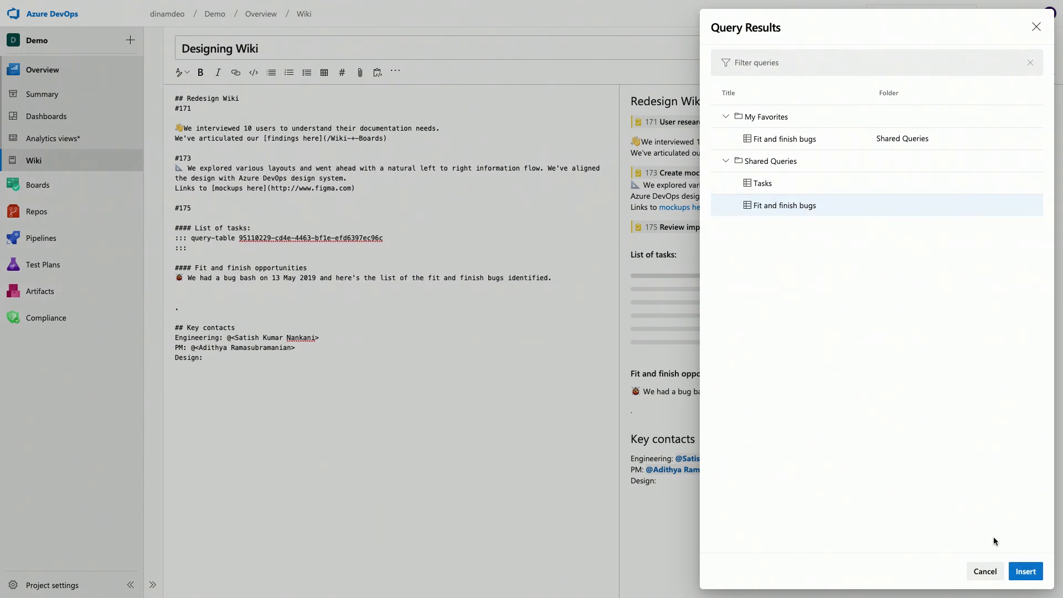
pyautogui.click(1025, 571)
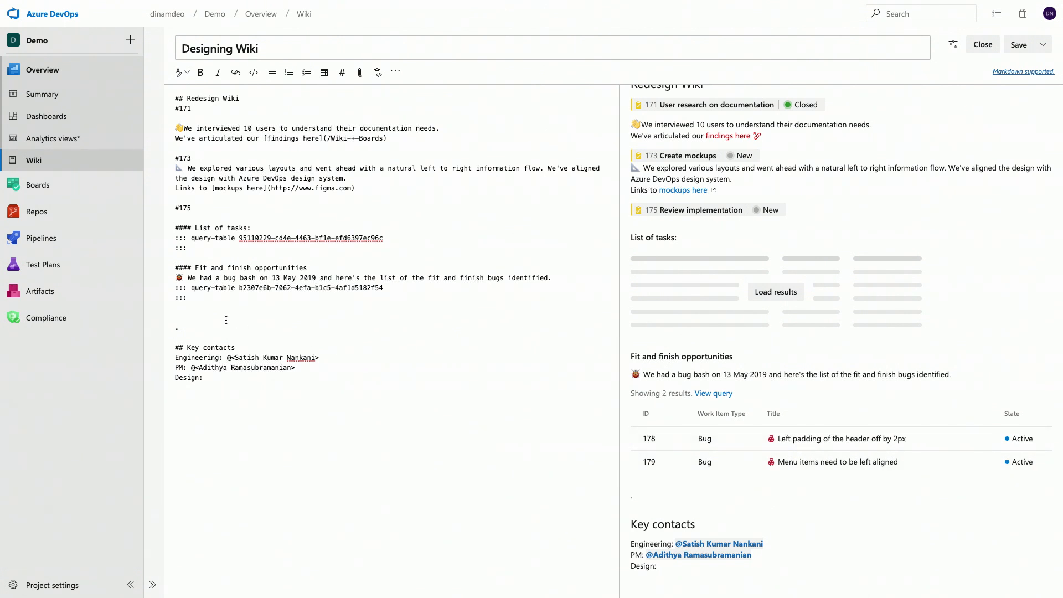
# Step: Delete the stray dot and the surplus blank line above the Key contacts heading
pyautogui.press('BackSpace')
pyautogui.press('BackSpace')
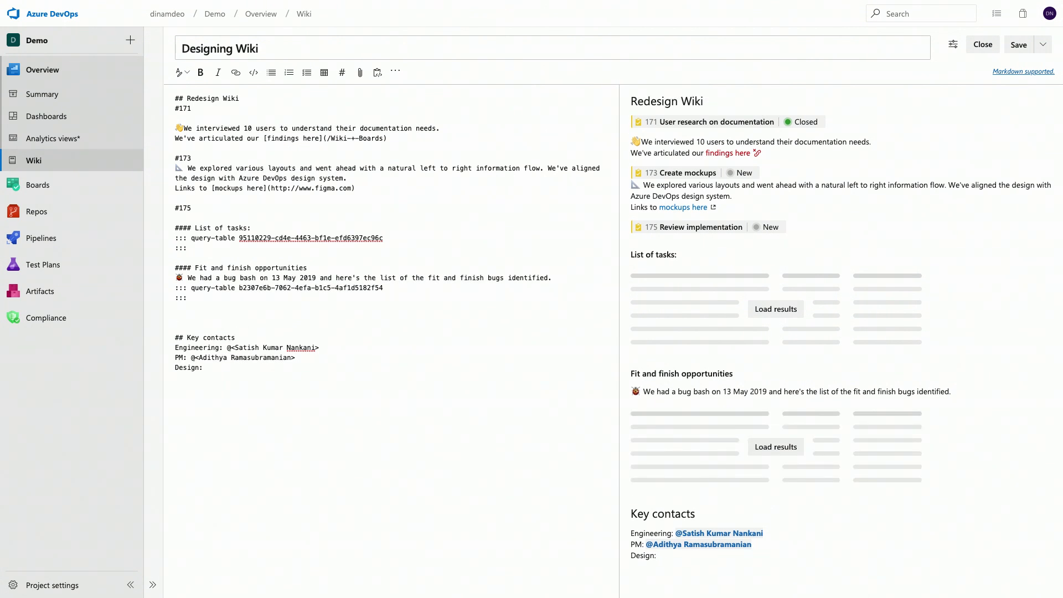
pyautogui.press('BackSpace')
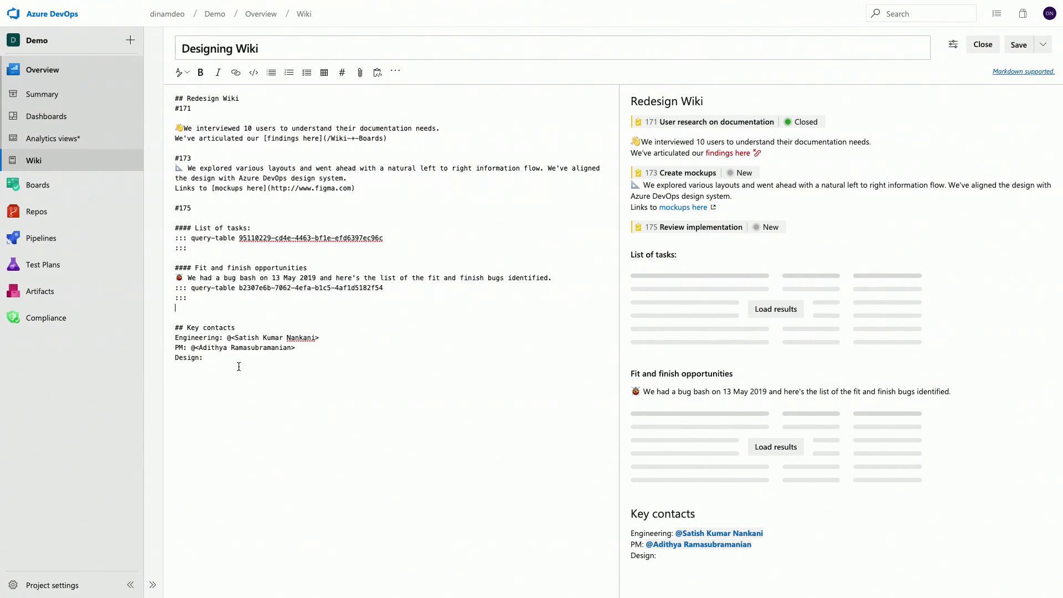
# Step: Mention the suggested team member as the Design contact under Key contacts and save the wiki page
pyautogui.click(380, 338)
pyautogui.click(395, 73)
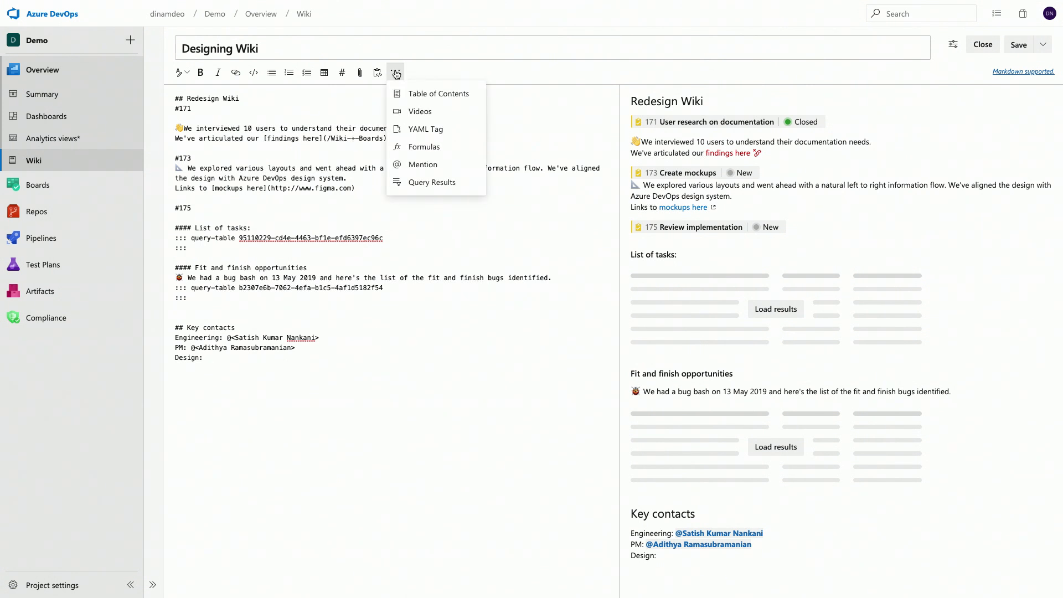
pyautogui.click(410, 164)
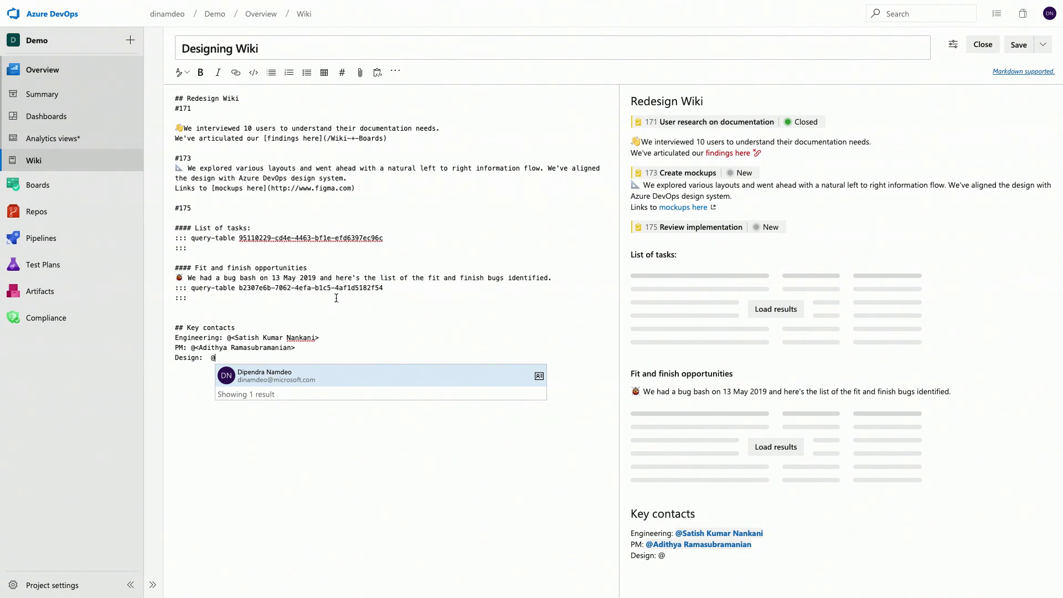
pyautogui.click(309, 380)
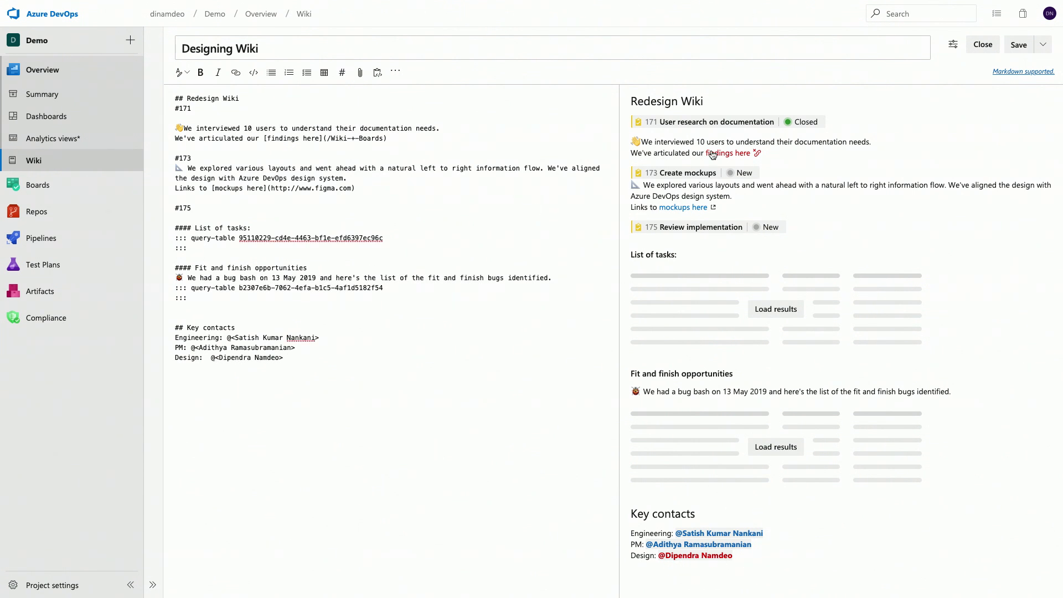
pyautogui.click(1018, 45)
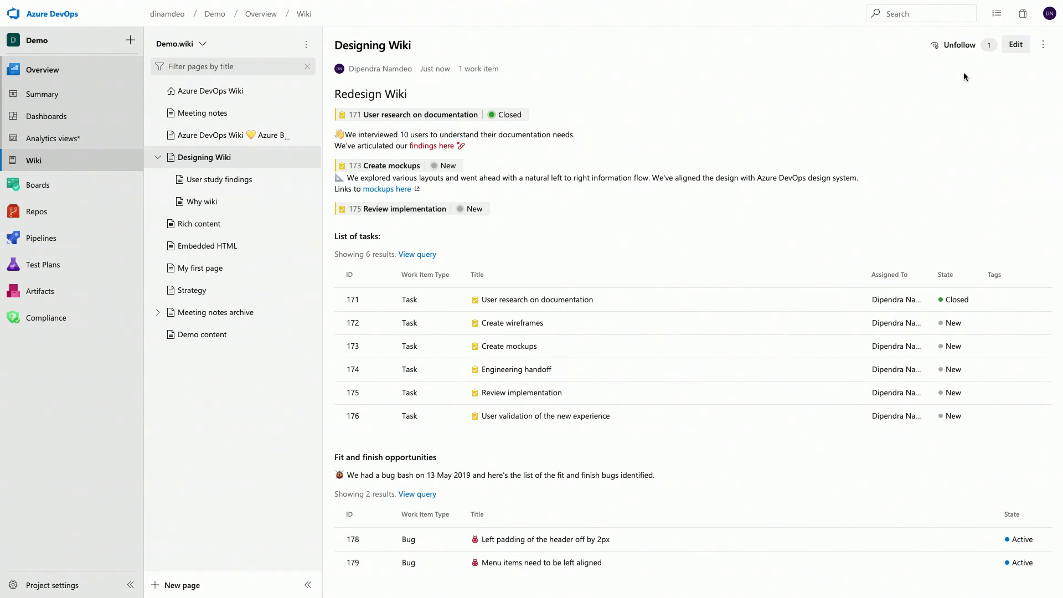
# Step: Review which work items are linked to the Designing Wiki page, leaving the links as they are
pyautogui.click(1043, 44)
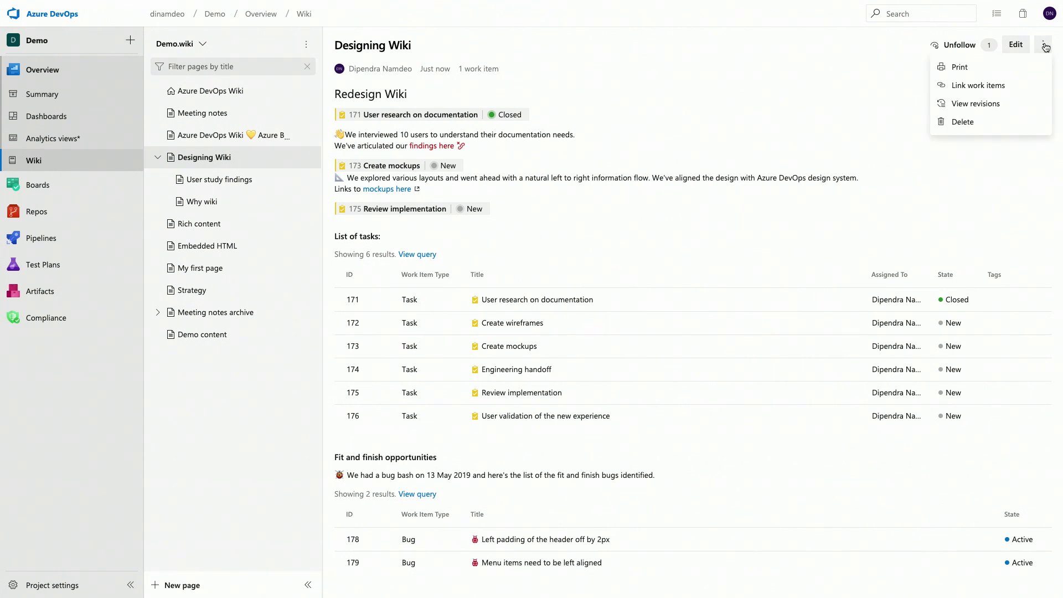
pyautogui.click(992, 86)
pyautogui.click(994, 87)
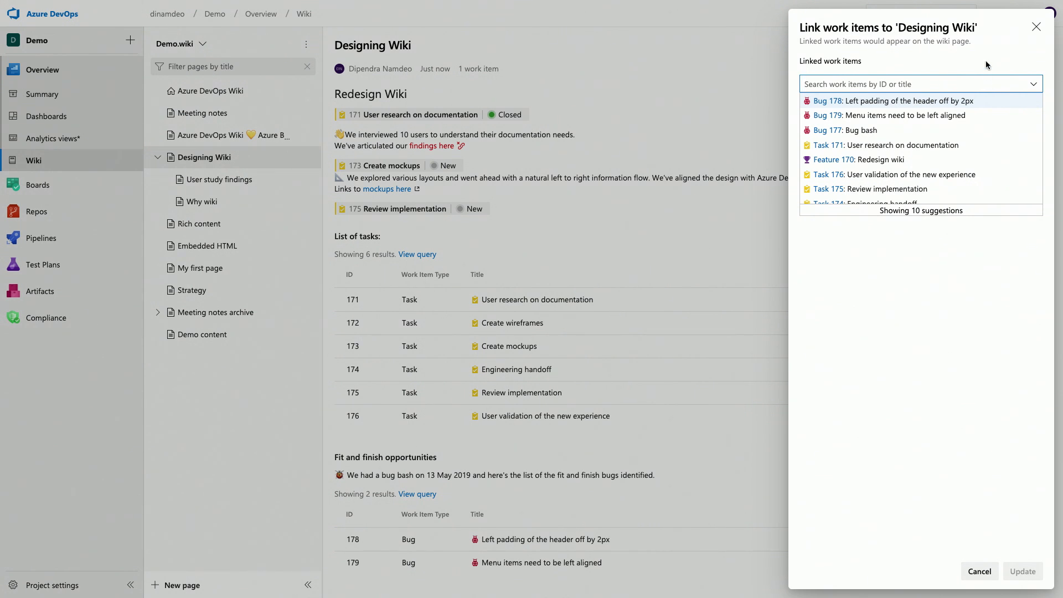
pyautogui.click(985, 64)
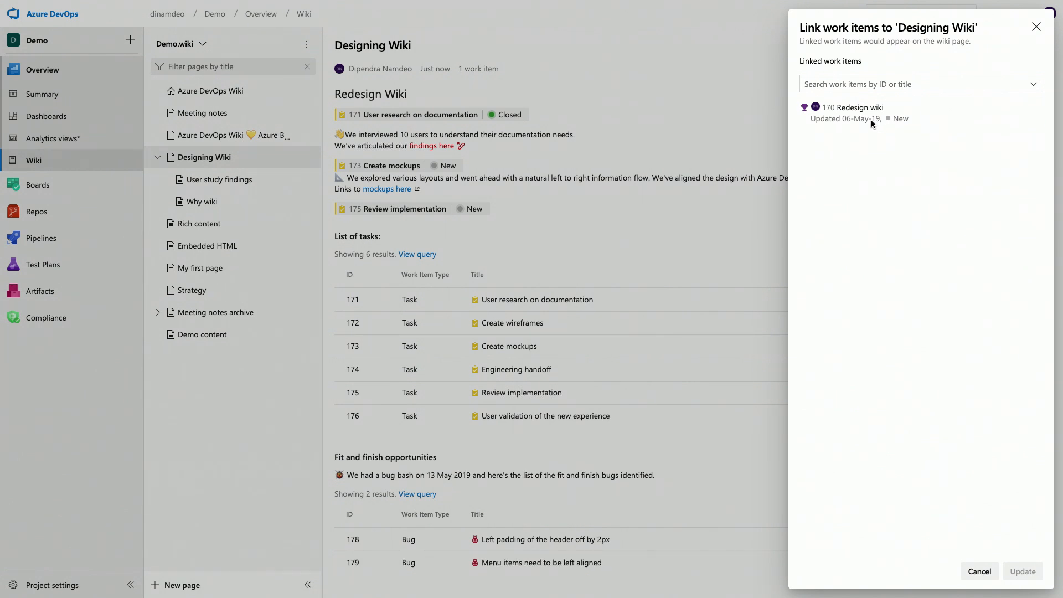
pyautogui.press('Escape')
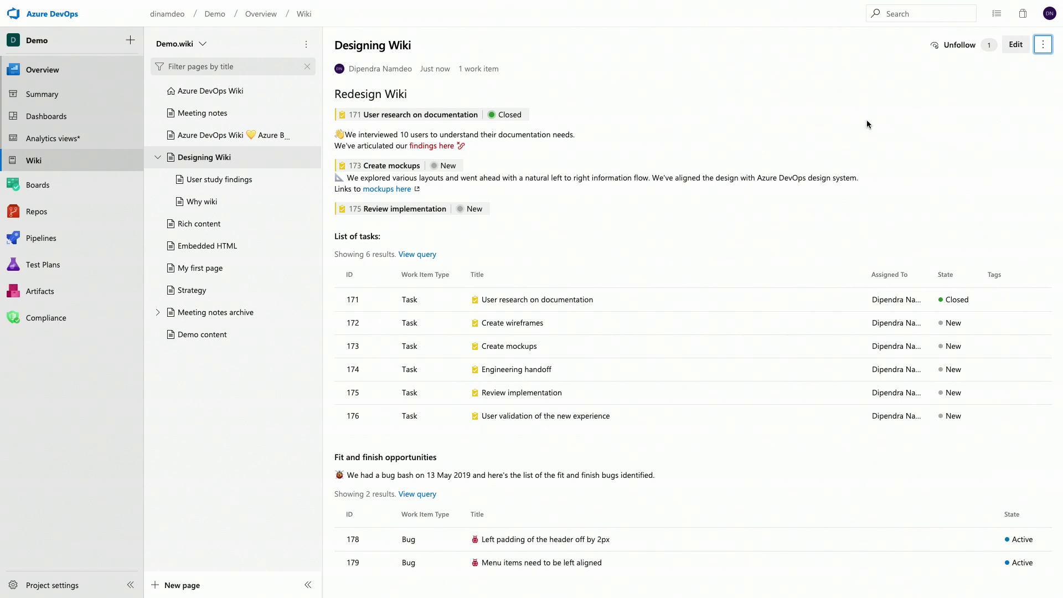
# Step: Check the wiki page link among the links of Feature 170, Redesign wiki, and return to the Designing Wiki page
pyautogui.press('super+shift+f')
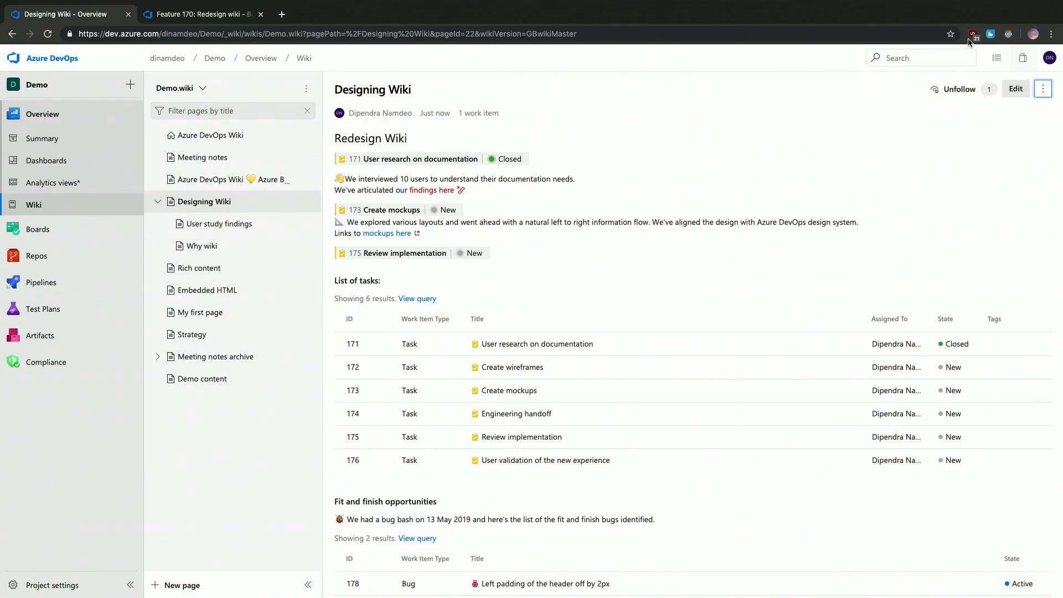
pyautogui.hotkey('ctrl', 'Tab')
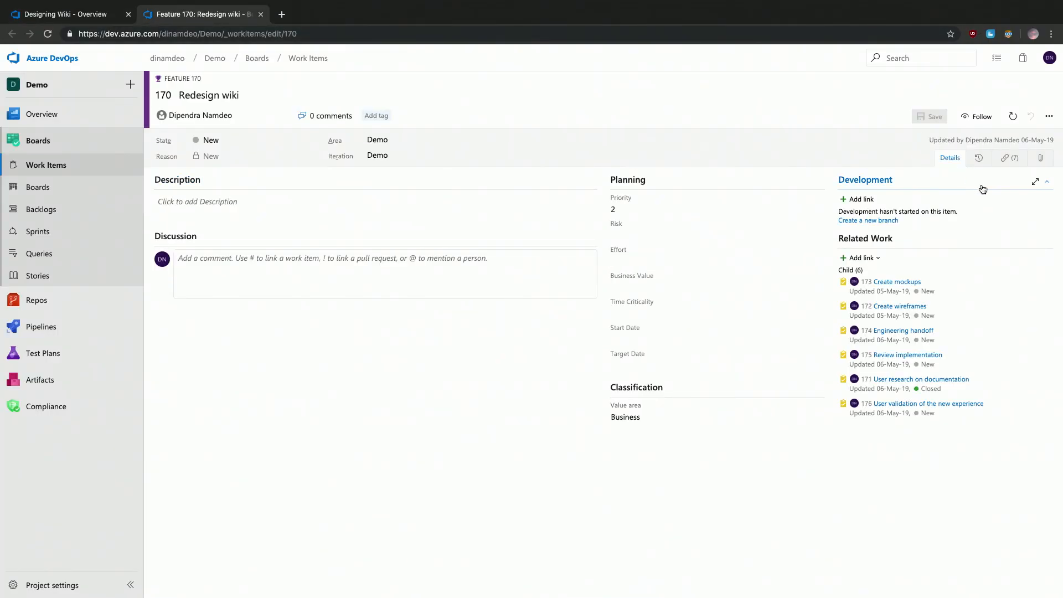
pyautogui.click(1010, 157)
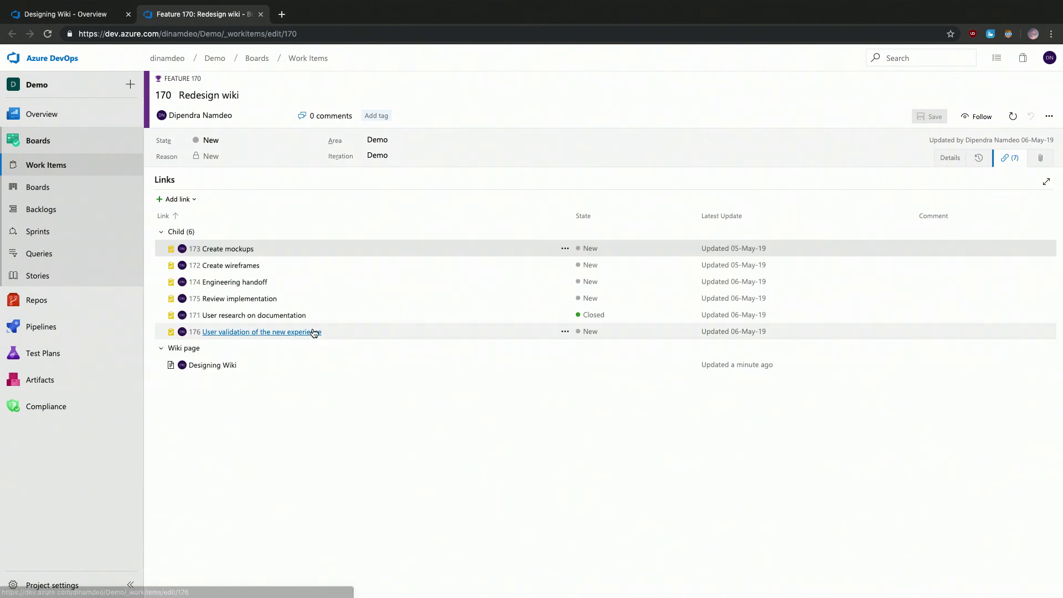
pyautogui.click(284, 369)
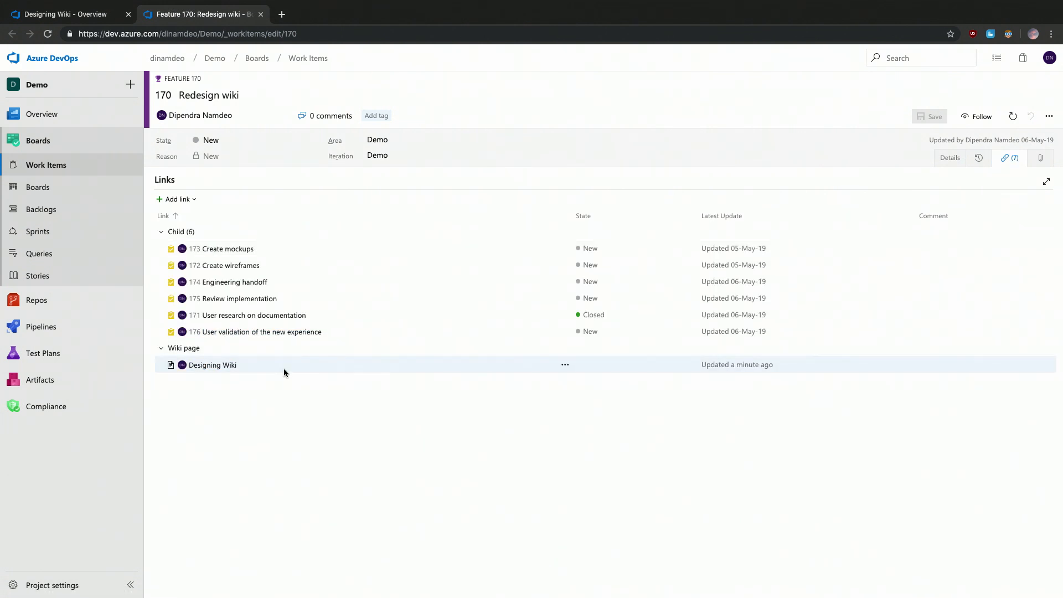
pyautogui.hotkey('ctrl', 'Tab')
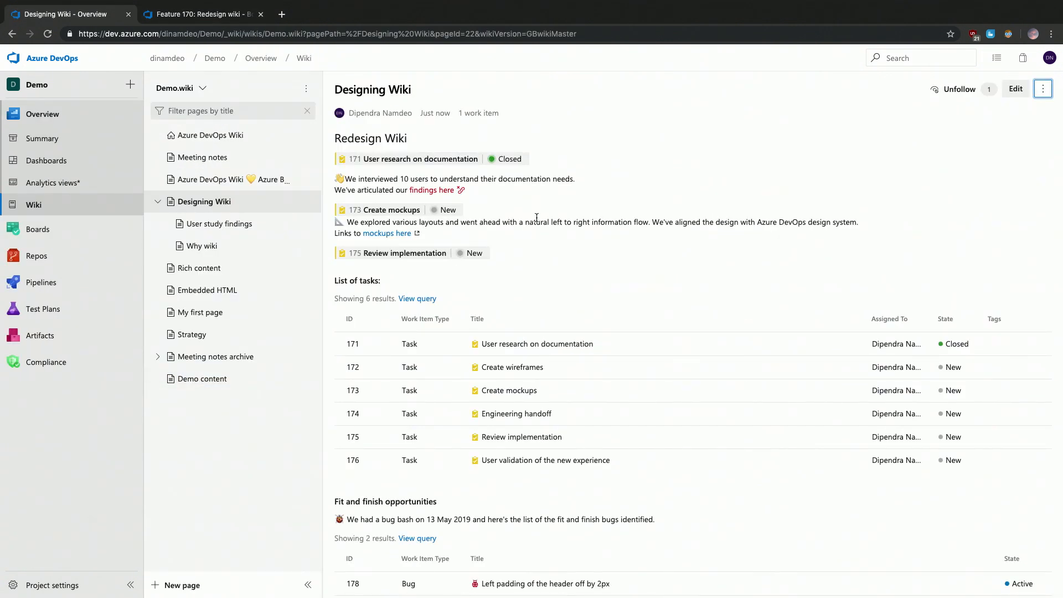